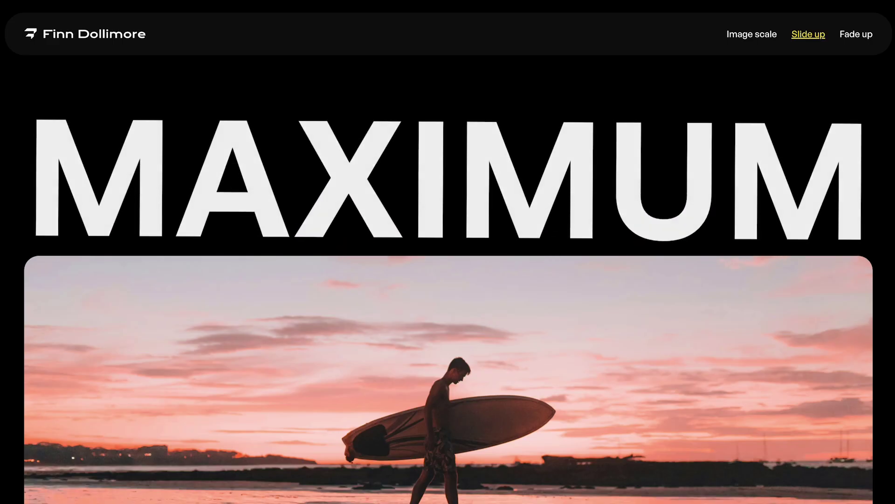
# - Scroll through the live Slide up, Image scale and Fade up example pages
pyautogui.scroll(-5, 448, 251)
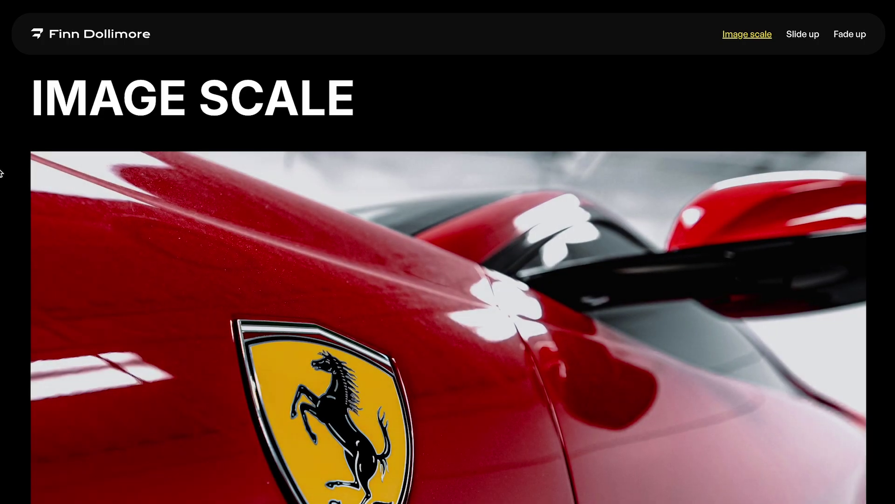
pyautogui.scroll(-9, 1, 172)
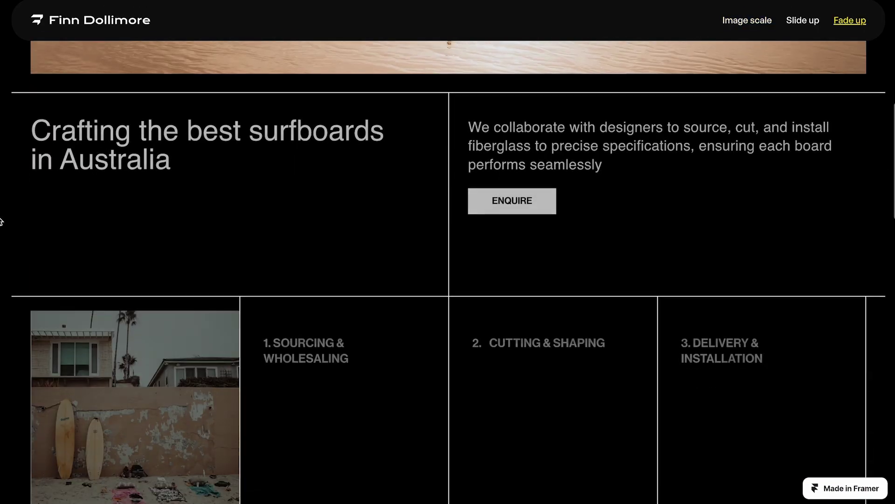
pyautogui.scroll(-2, 1, 221)
pyautogui.scroll(-8, 1, 221)
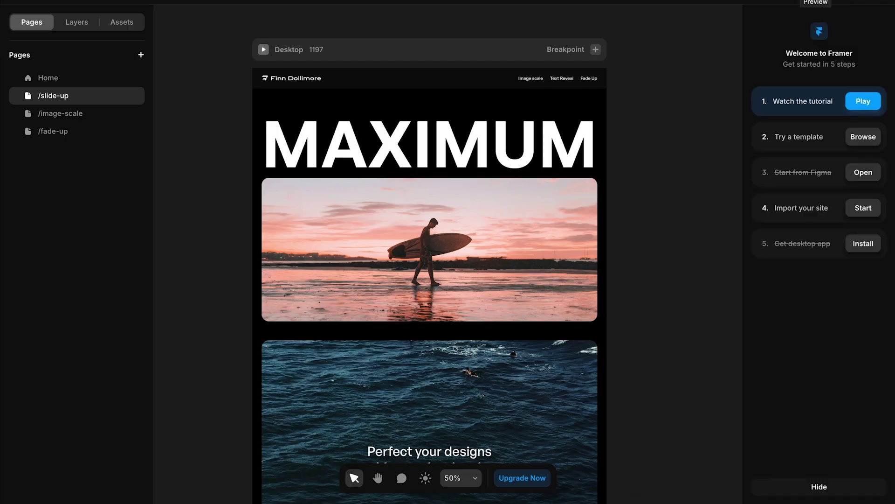
# - Preview the /slide-up page and scroll to watch the MAXIMUM heading slide up
pyautogui.click(816, 2)
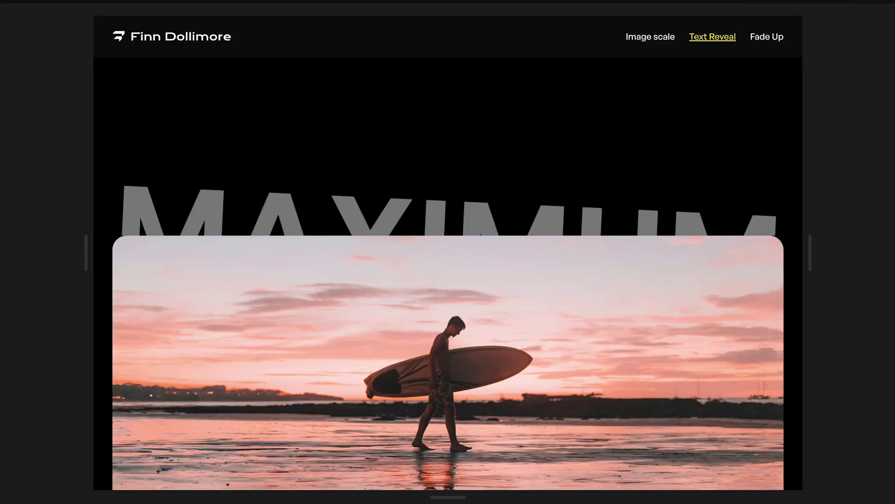
pyautogui.scroll(-10, 757, 309)
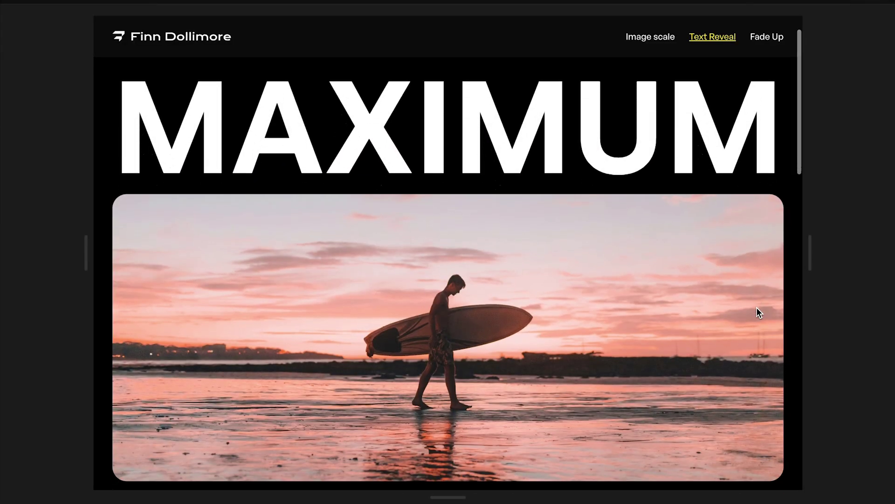
pyautogui.scroll(-3, 756, 307)
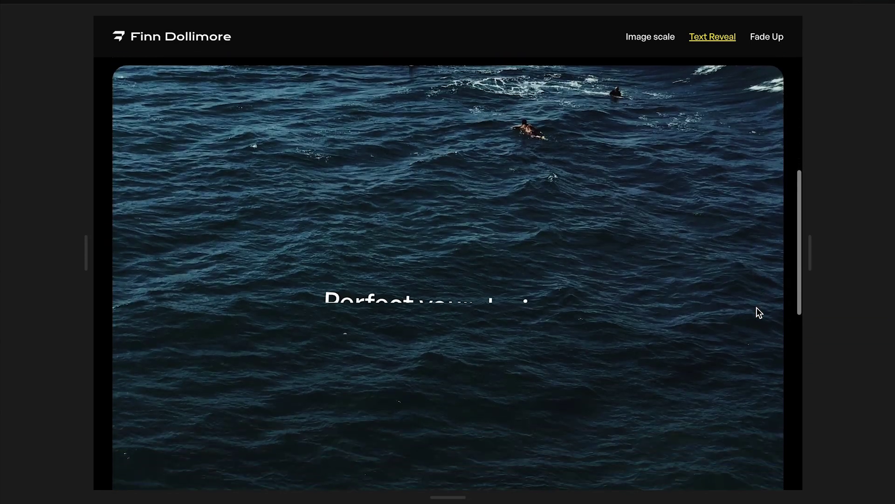
pyautogui.scroll(-10, 757, 308)
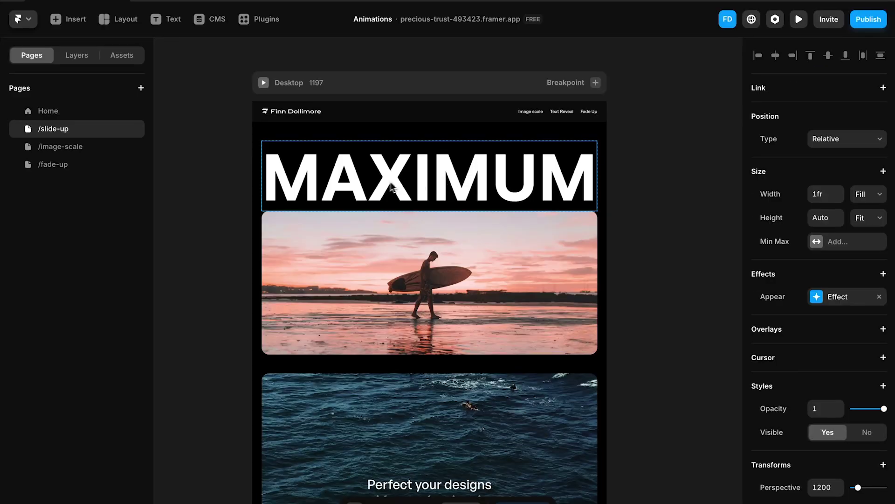
# - Open the MAXIMUM heading's Appear effect and its Enter Effect starting-state panel
pyautogui.click(793, 288)
pyautogui.click(795, 287)
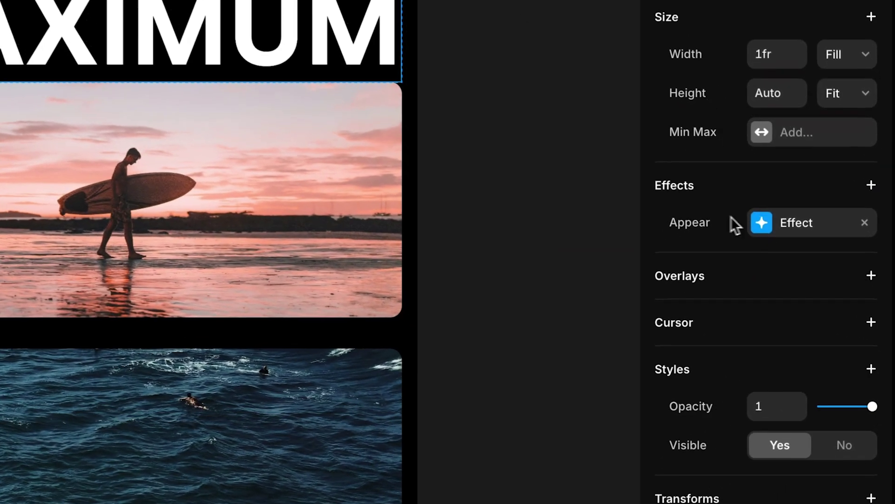
pyautogui.click(780, 248)
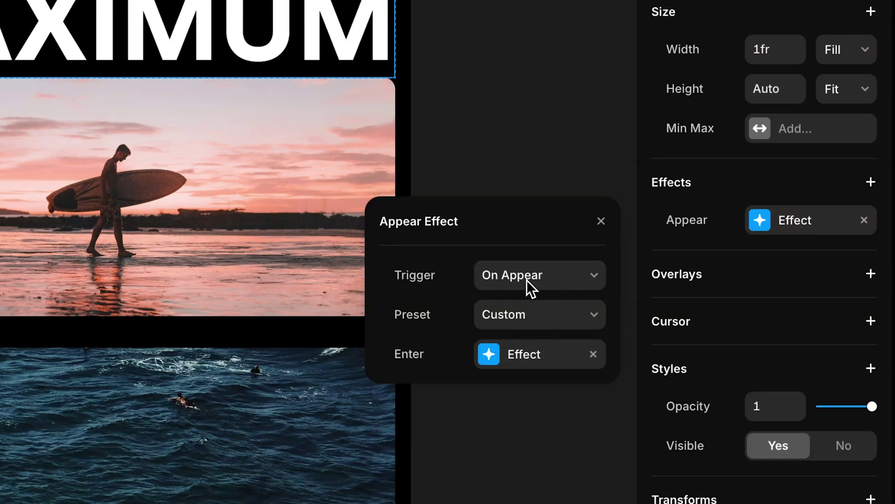
pyautogui.click(500, 361)
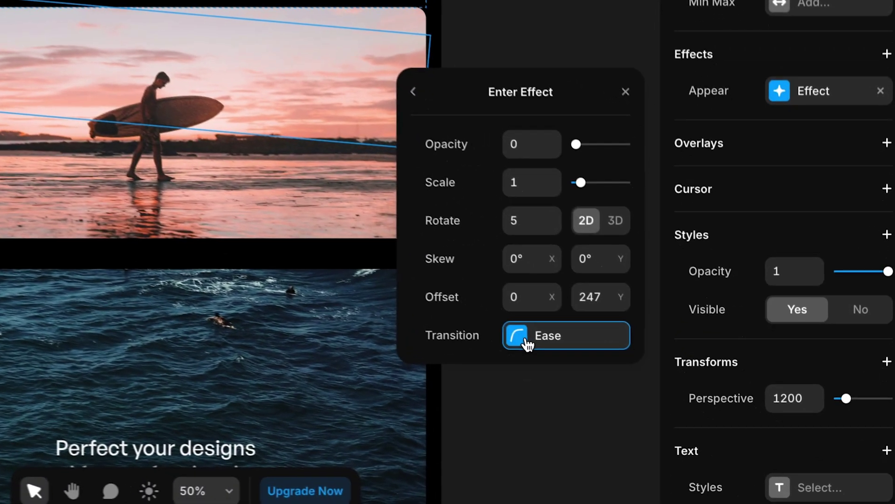
# - Reshape the enter easing to bezier 0, 1.09, 0.44, 0.99 over 1.25 s
pyautogui.click(528, 345)
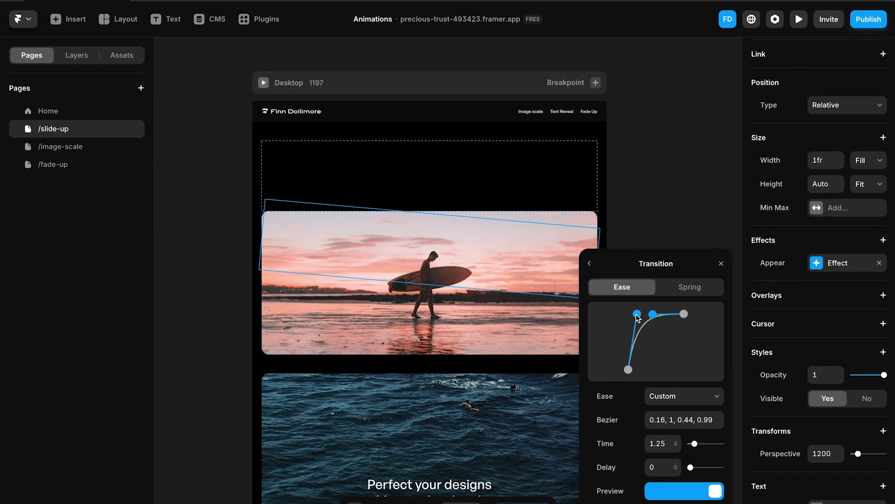
pyautogui.moveTo(638, 313); pyautogui.dragTo(628, 317)
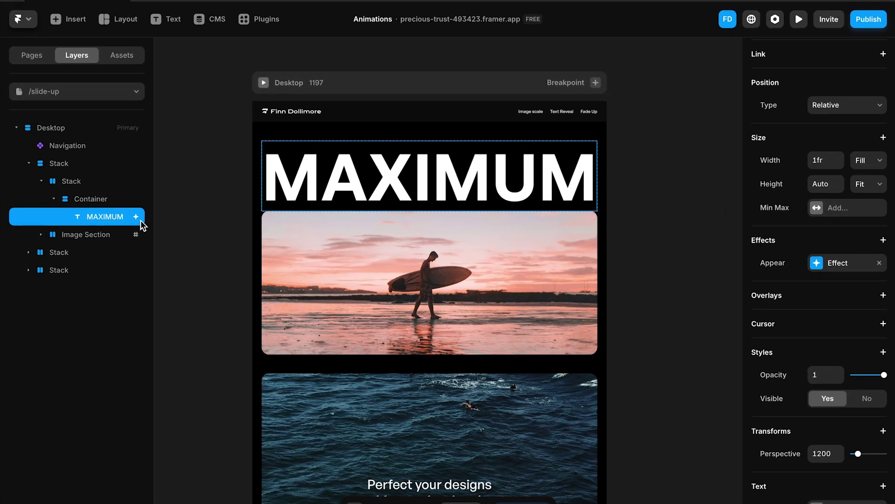
# - Copy the MAXIMUM heading's effects and paste them onto the Home hero image layer
pyautogui.rightClick(125, 218)
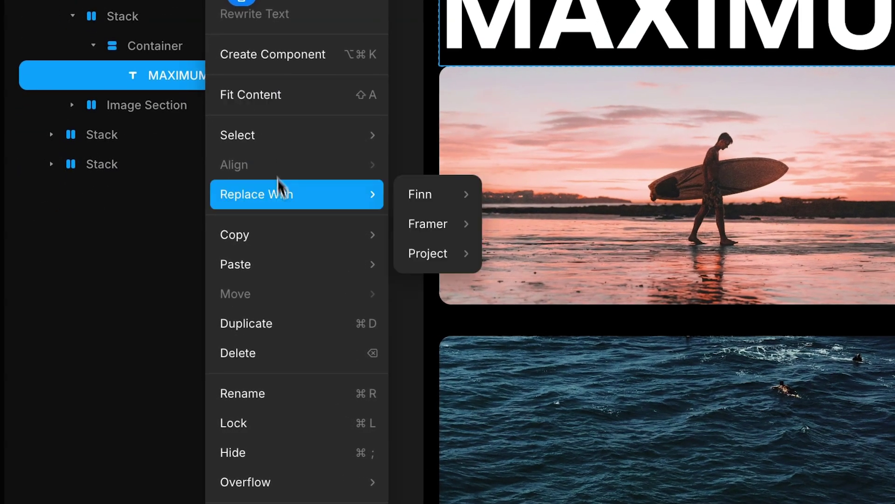
pyautogui.moveTo(326, 232)
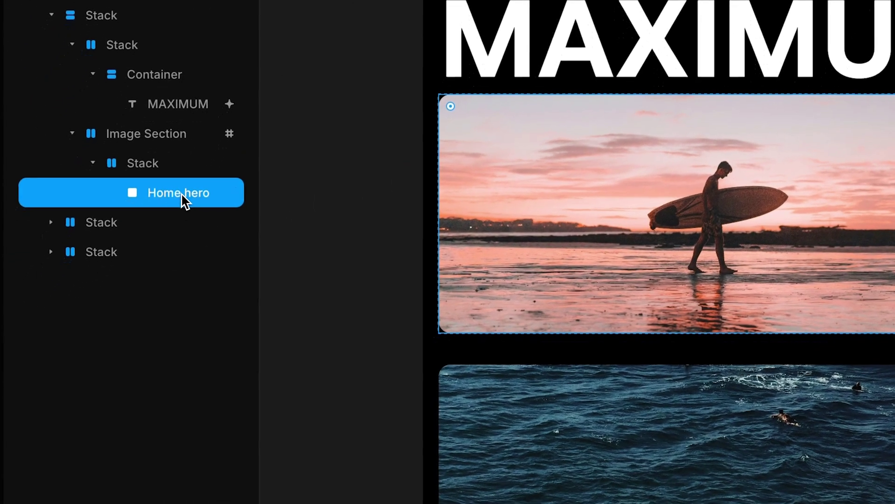
pyautogui.rightClick(152, 252)
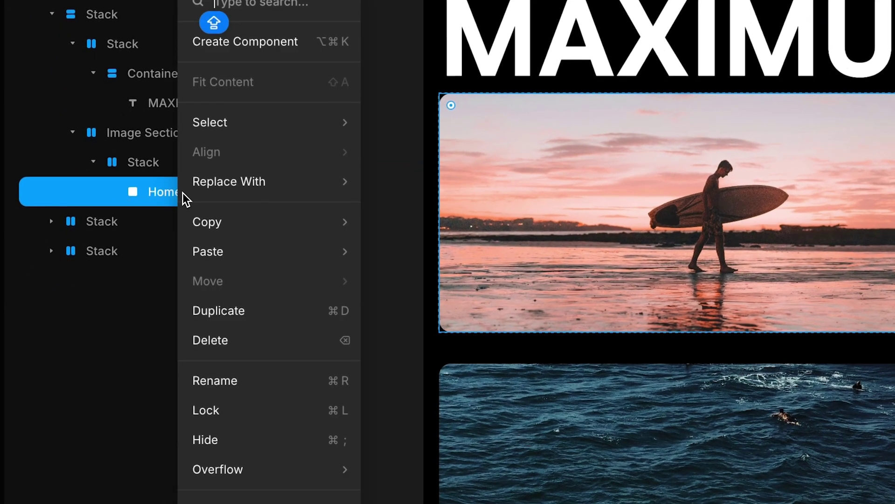
pyautogui.moveTo(237, 251)
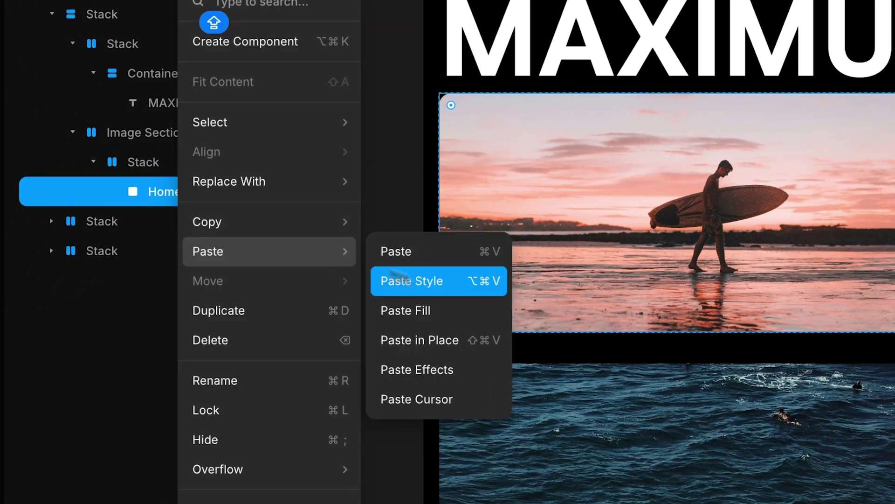
pyautogui.click(434, 371)
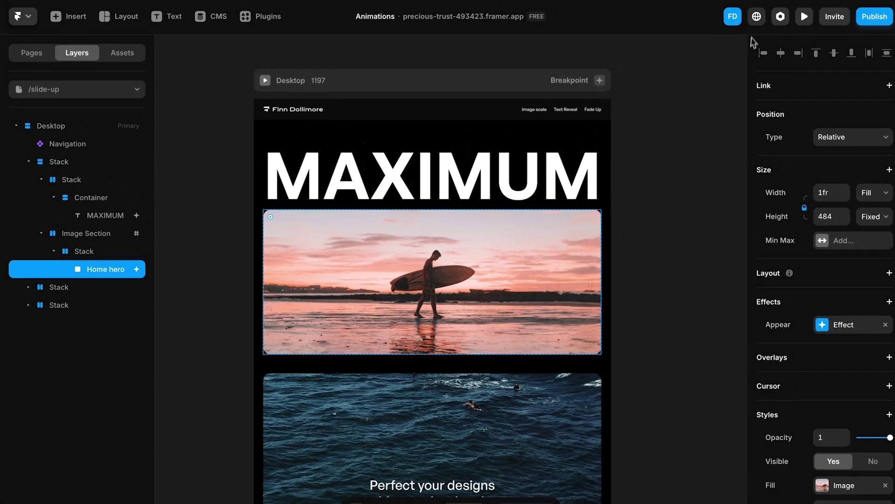
# - Preview the slide-up page, then close and reopen the preview to replay both animations
pyautogui.click(801, 20)
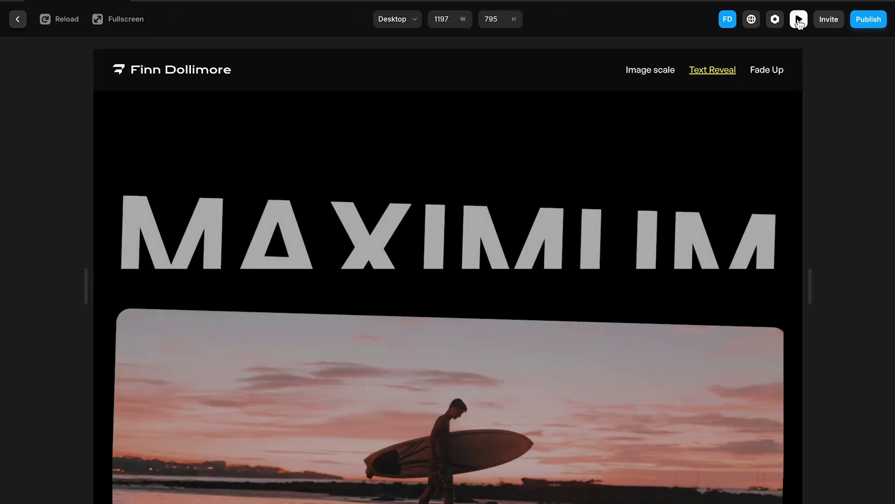
pyautogui.click(800, 19)
pyautogui.click(799, 20)
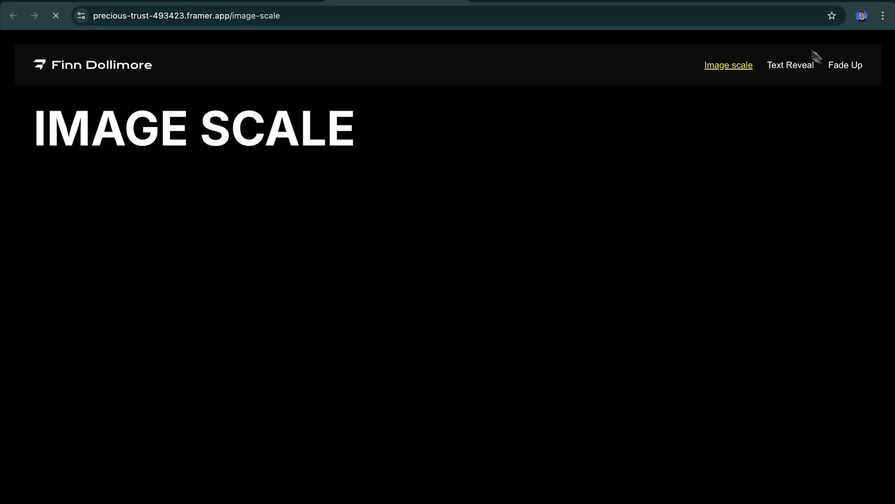
# - Reload the live /image-scale page to replay the Ferrari photo scaling in
pyautogui.scroll(-1, 448, 266)
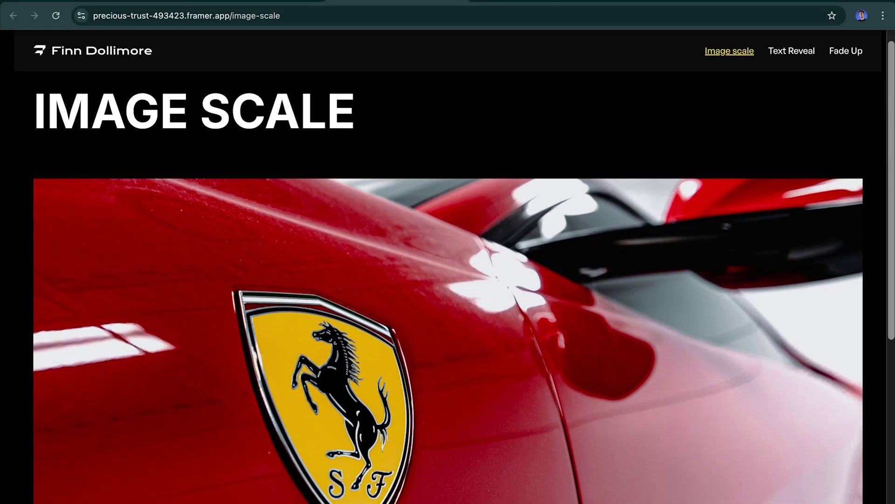
pyautogui.click(55, 18)
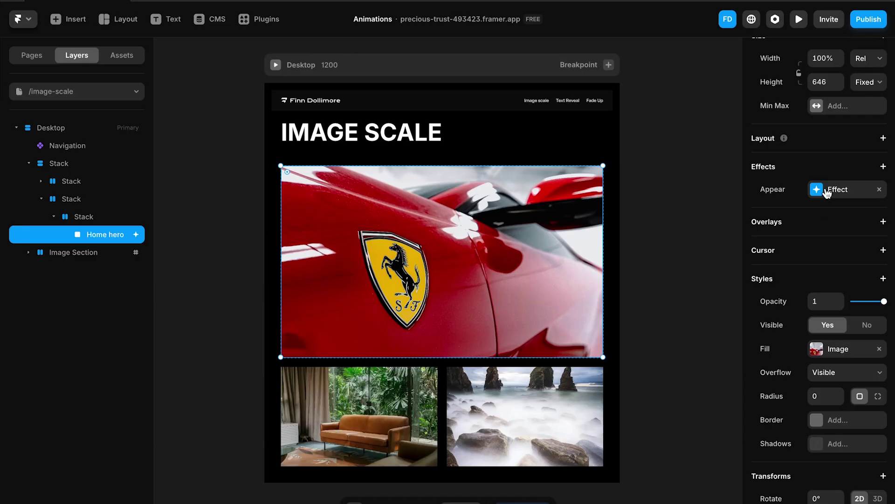
pyautogui.click(823, 191)
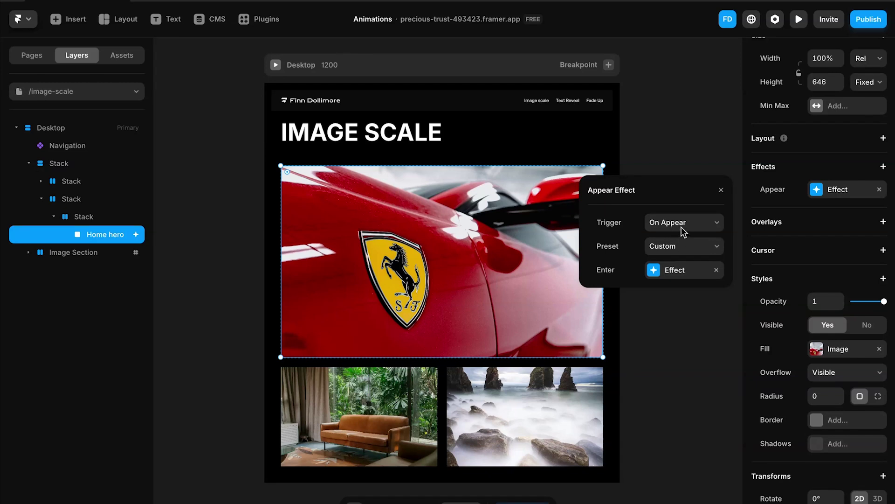
pyautogui.click(671, 266)
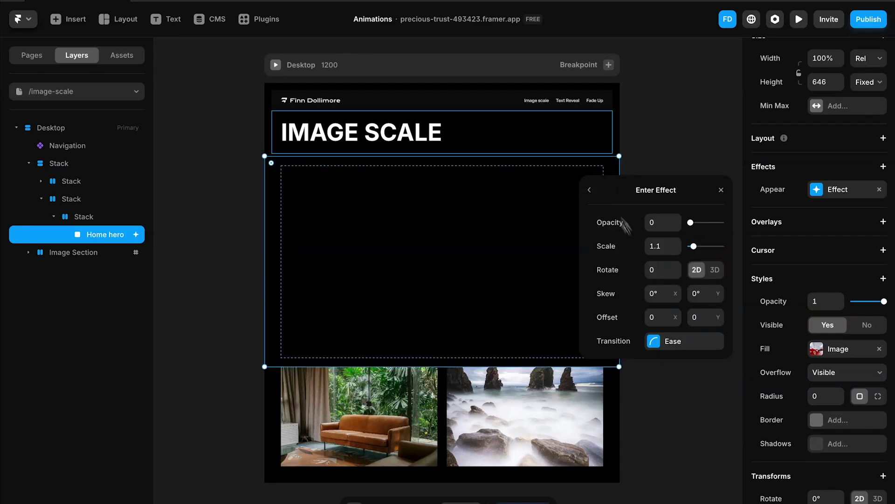
pyautogui.scroll(3, 308, 285)
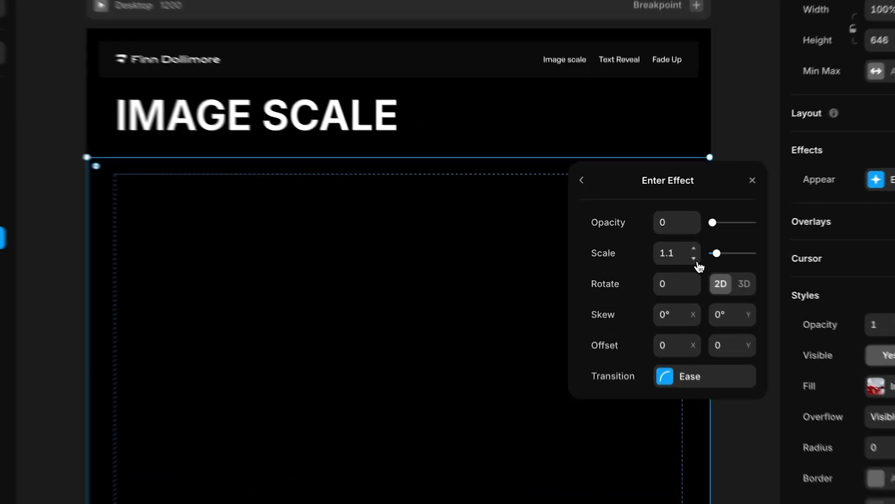
pyautogui.click(675, 251)
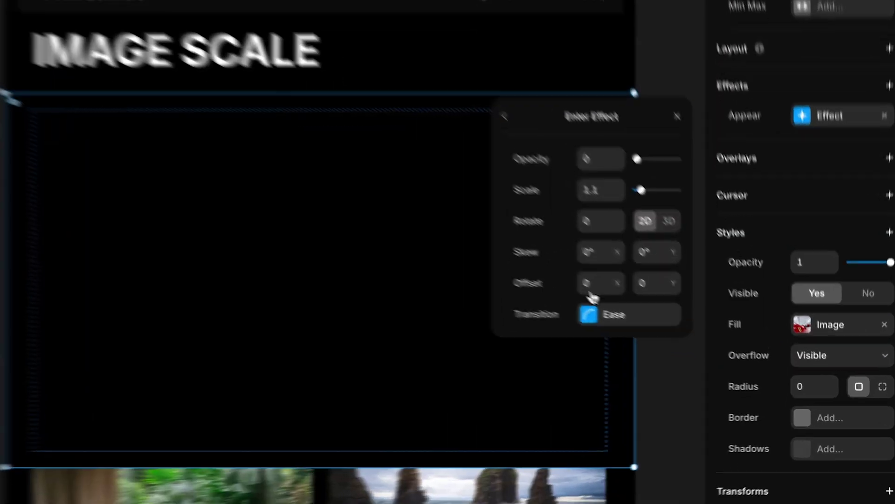
pyautogui.click(663, 341)
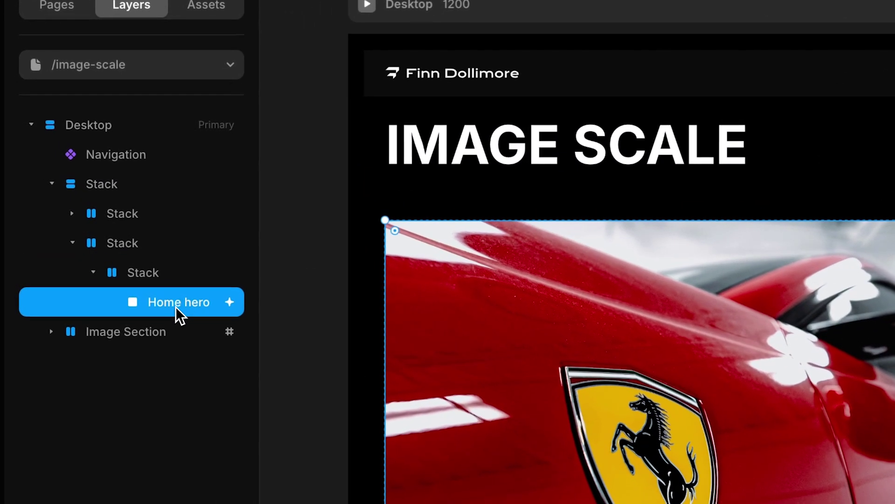
# - Set the hero image's parent Stack overflow to Visible and preview the scale-in animation
pyautogui.click(84, 216)
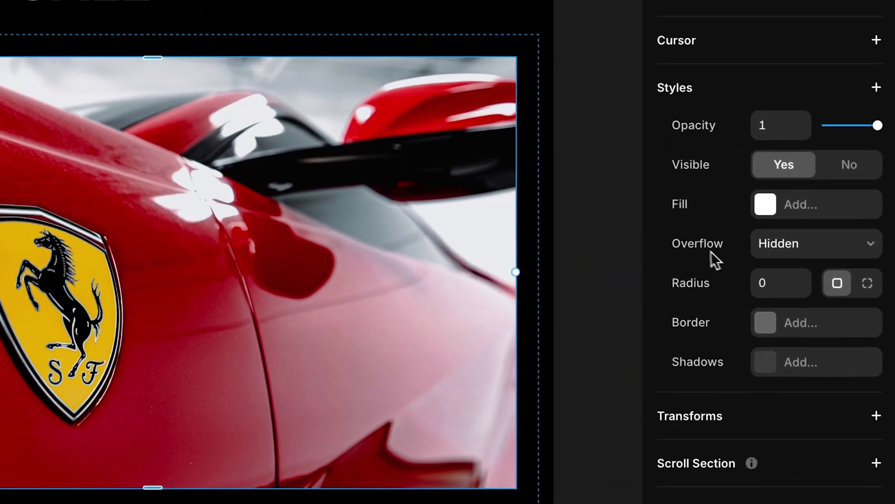
pyautogui.click(767, 250)
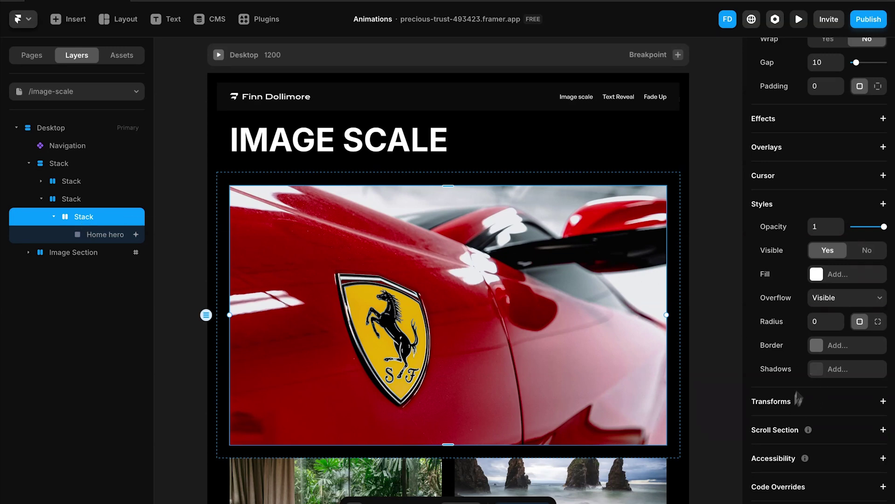
pyautogui.click(842, 298)
pyautogui.click(798, 281)
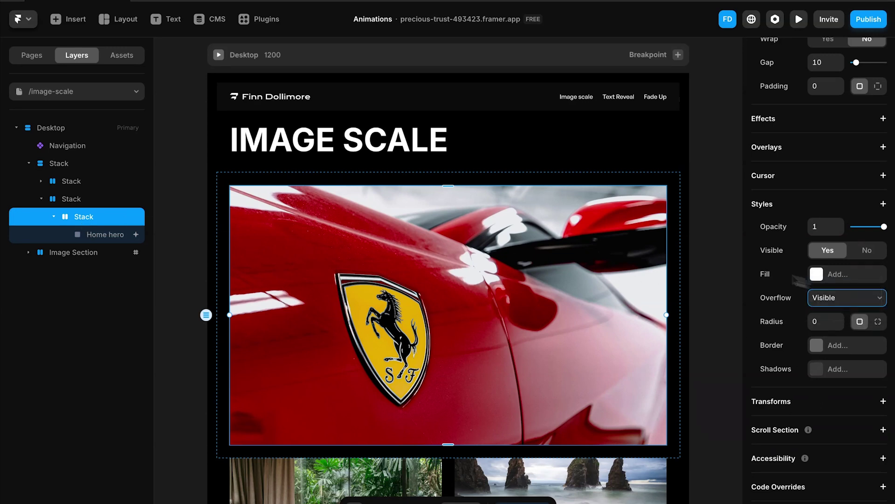
pyautogui.click(799, 21)
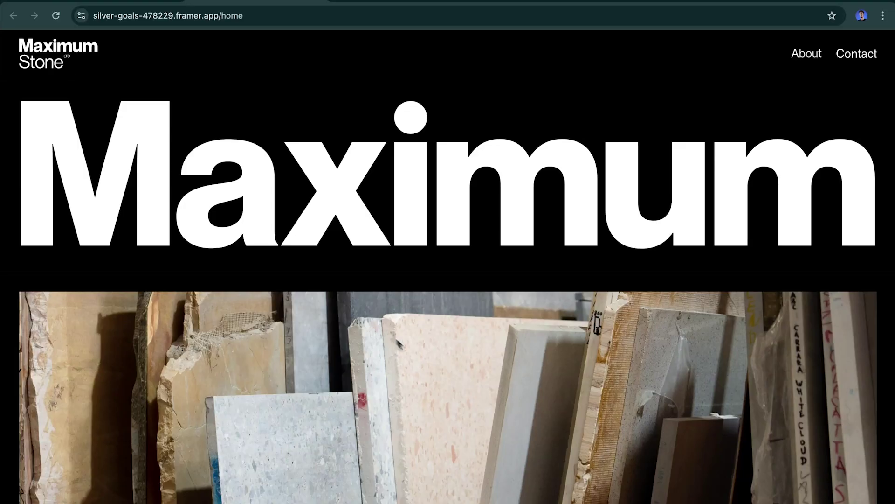
# - Scroll the Maximum Stone home page past Services and Our Process to the Stones gallery
pyautogui.scroll(-10, 435, 365)
pyautogui.scroll(-18, 435, 366)
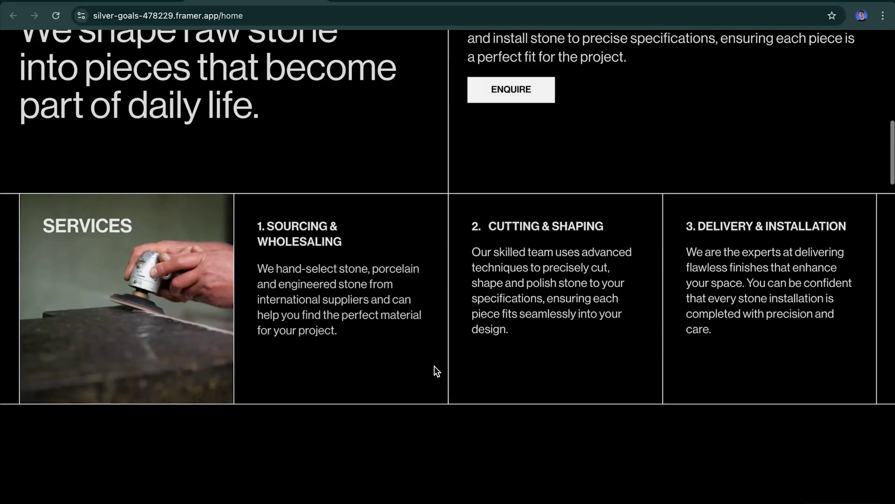
pyautogui.scroll(-12, 434, 366)
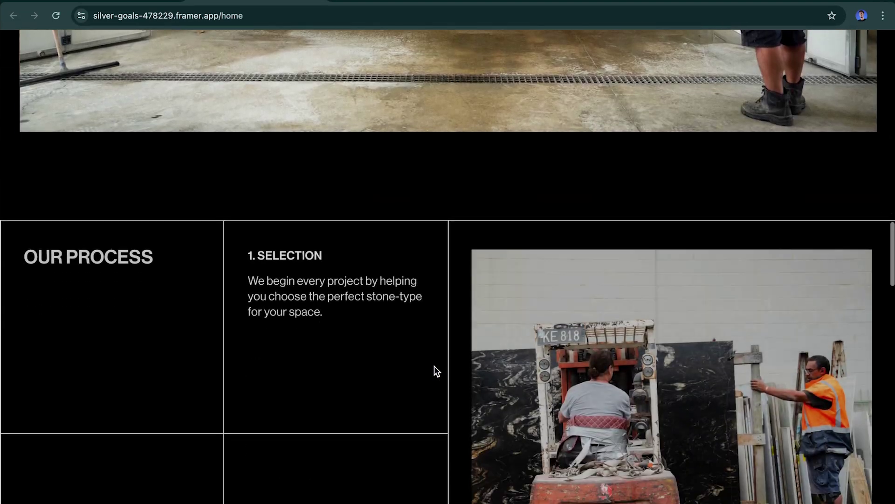
pyautogui.scroll(-14, 435, 365)
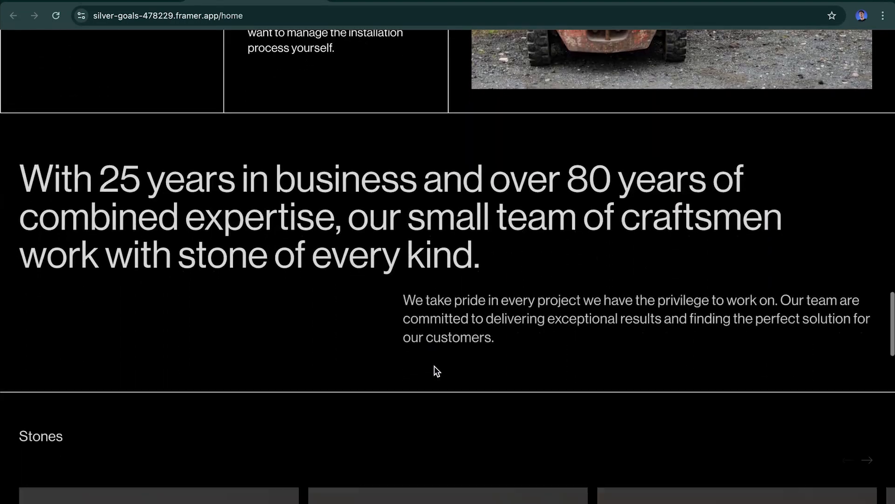
pyautogui.scroll(-2, 435, 365)
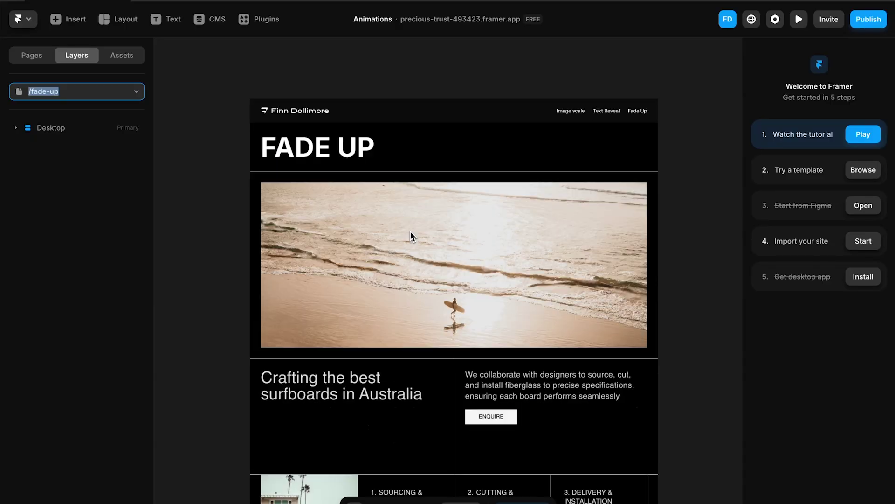
# - Select the Fade Up page's Home hero image and preview its fade-up animation
pyautogui.click(423, 216)
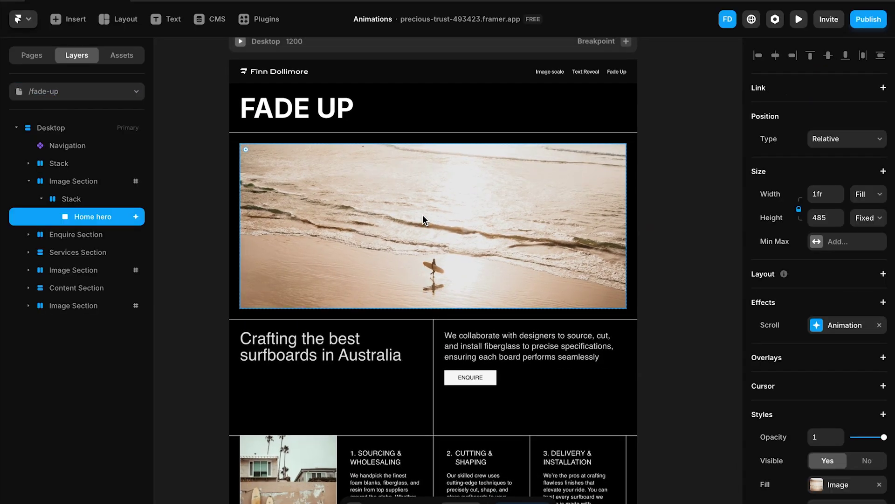
pyautogui.click(799, 20)
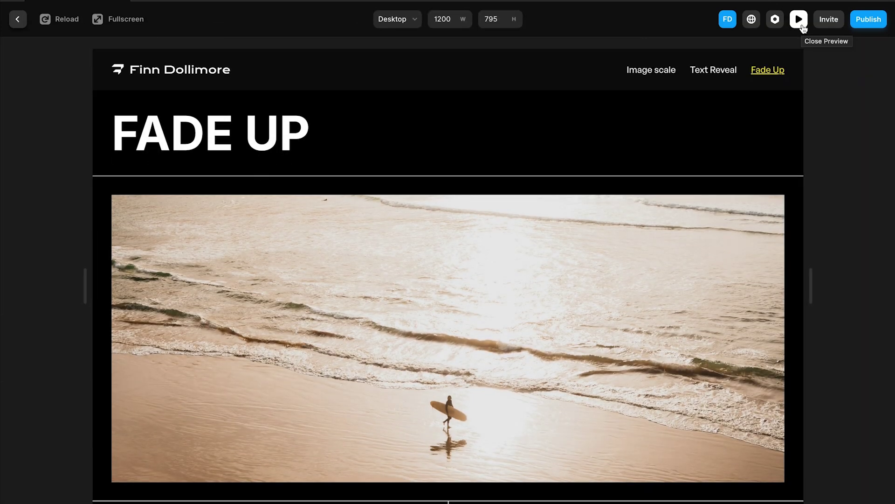
pyautogui.click(801, 21)
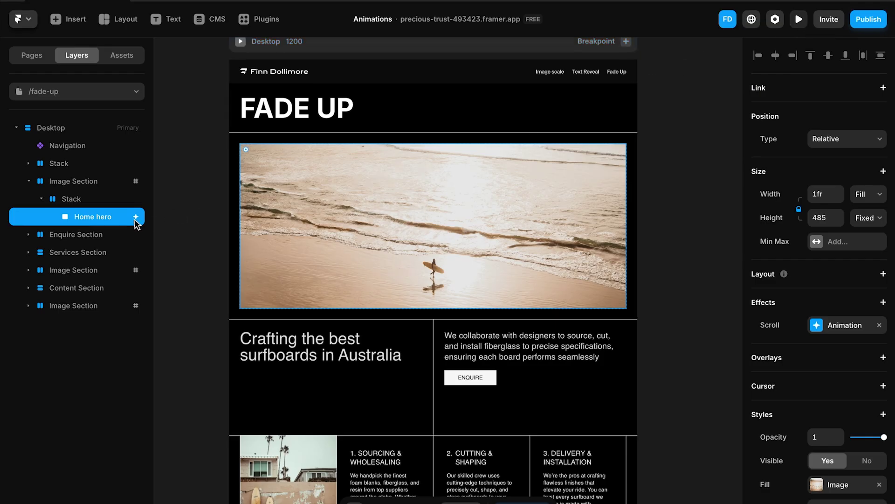
# - Show the scroll animation's enter transition: custom ease, 2 s duration, 0.3 s delay
pyautogui.click(820, 332)
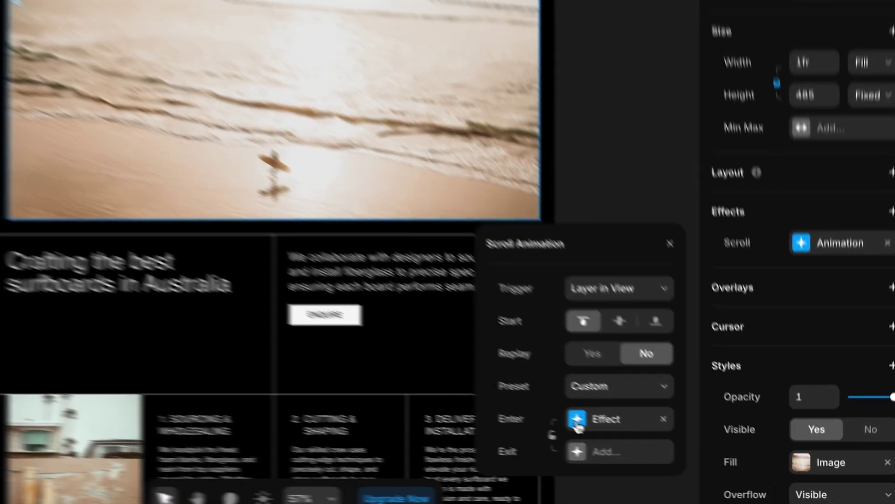
pyautogui.click(653, 453)
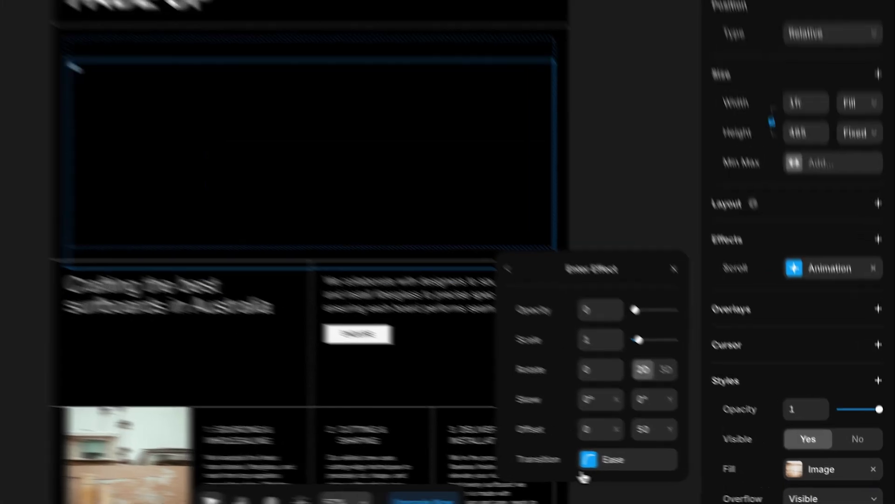
pyautogui.click(667, 476)
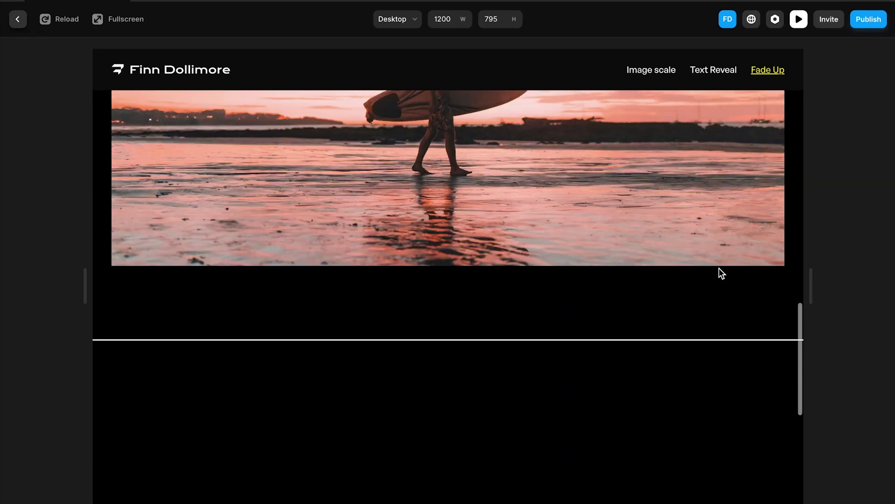
pyautogui.scroll(-12, 719, 269)
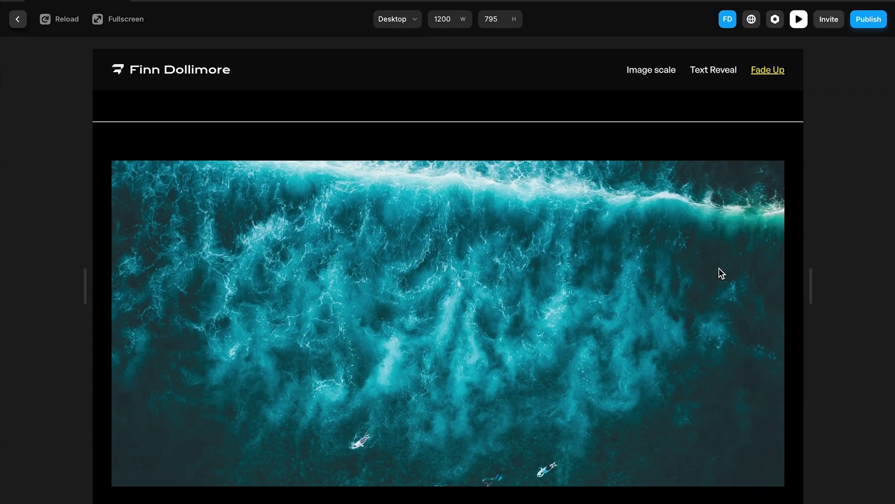